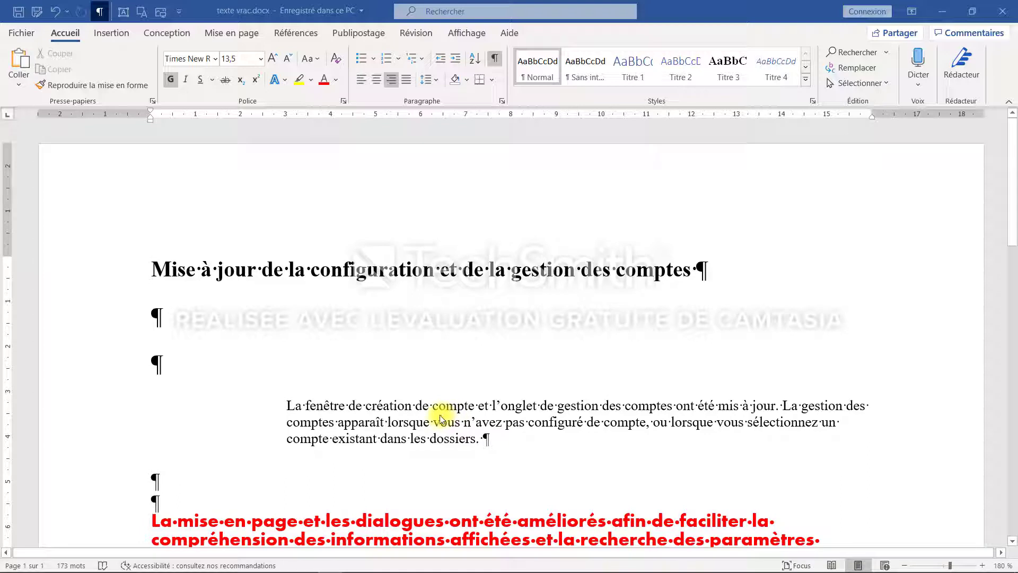
- Compare the document with formatting marks hidden and shown, examining the empty paragraphs between the text blocks
{"action": "left_click", "coordinate": [496, 59]}
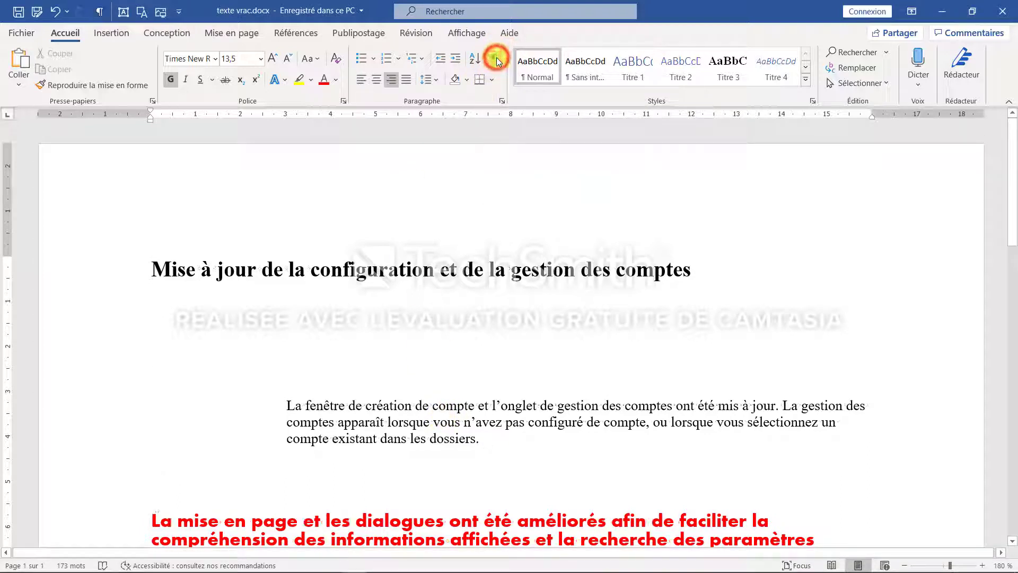
{"action": "scroll", "coordinate": [485, 329], "scroll_direction": "down", "scroll_amount": 15}
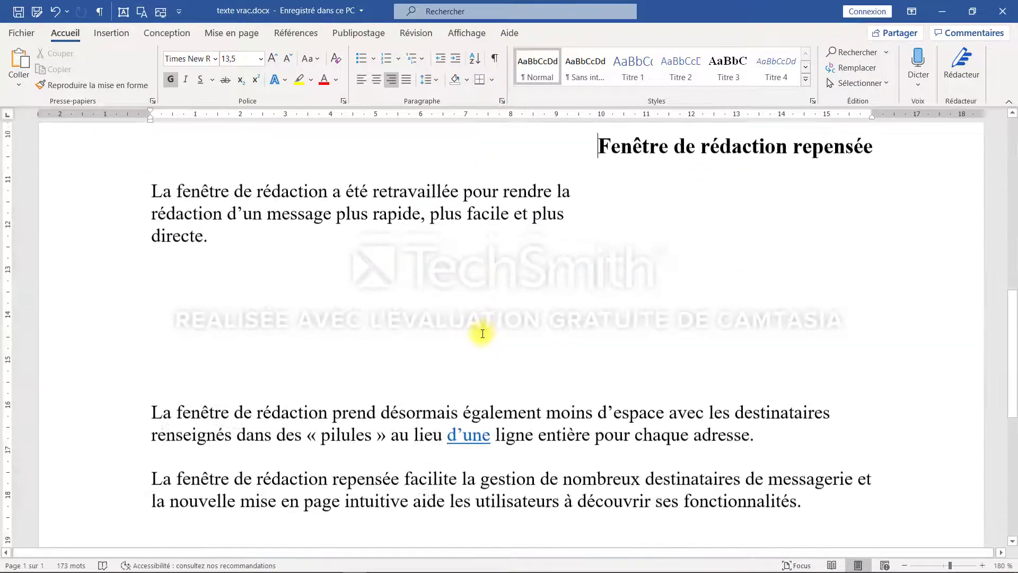
{"action": "scroll", "coordinate": [476, 328], "scroll_direction": "up", "scroll_amount": 15}
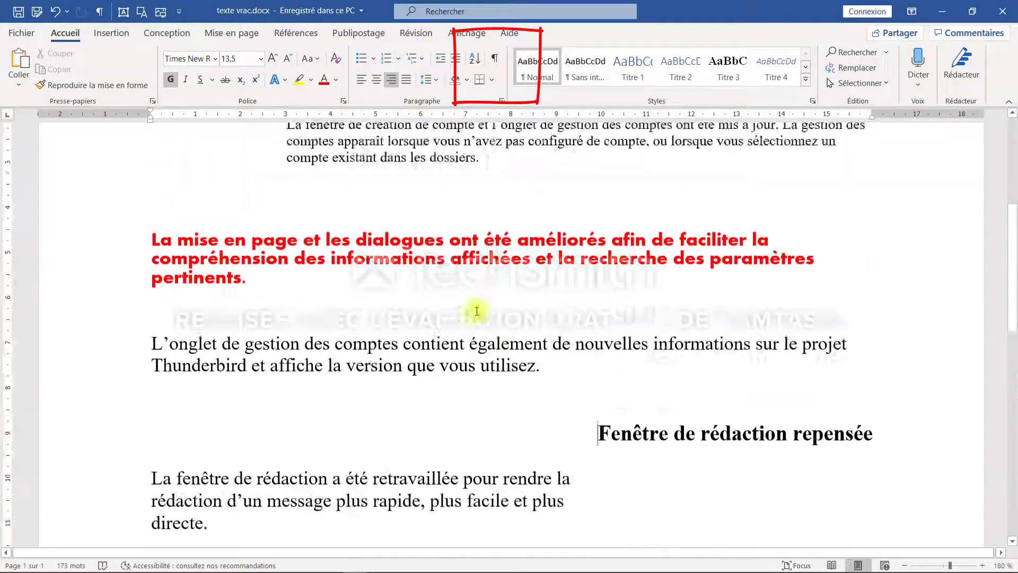
{"action": "left_click", "coordinate": [496, 59]}
{"action": "scroll", "coordinate": [328, 361], "scroll_direction": "up", "scroll_amount": 3}
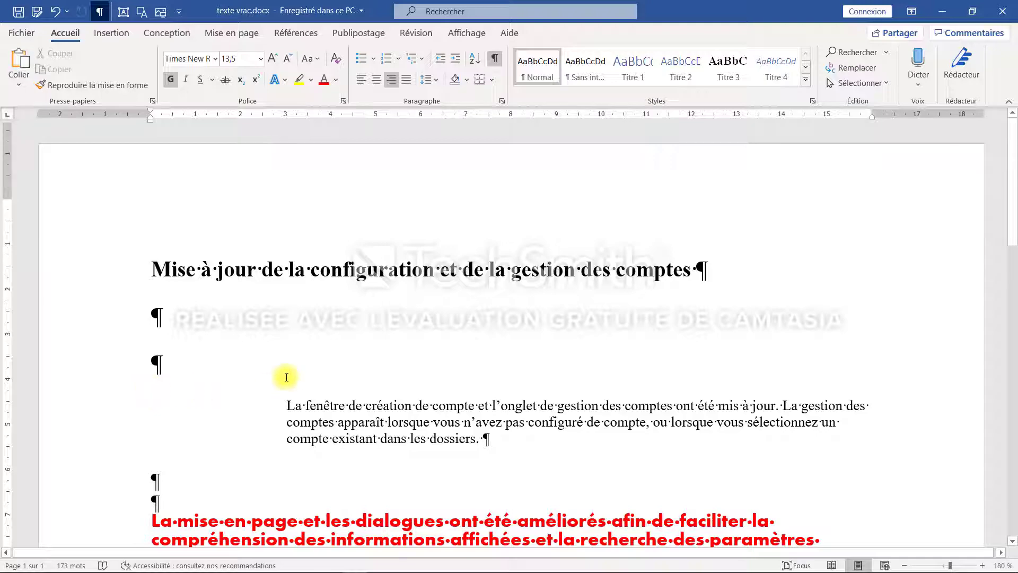
{"action": "scroll", "coordinate": [281, 377], "scroll_direction": "down", "scroll_amount": 8}
{"action": "scroll", "coordinate": [286, 377], "scroll_direction": "down", "scroll_amount": 2}
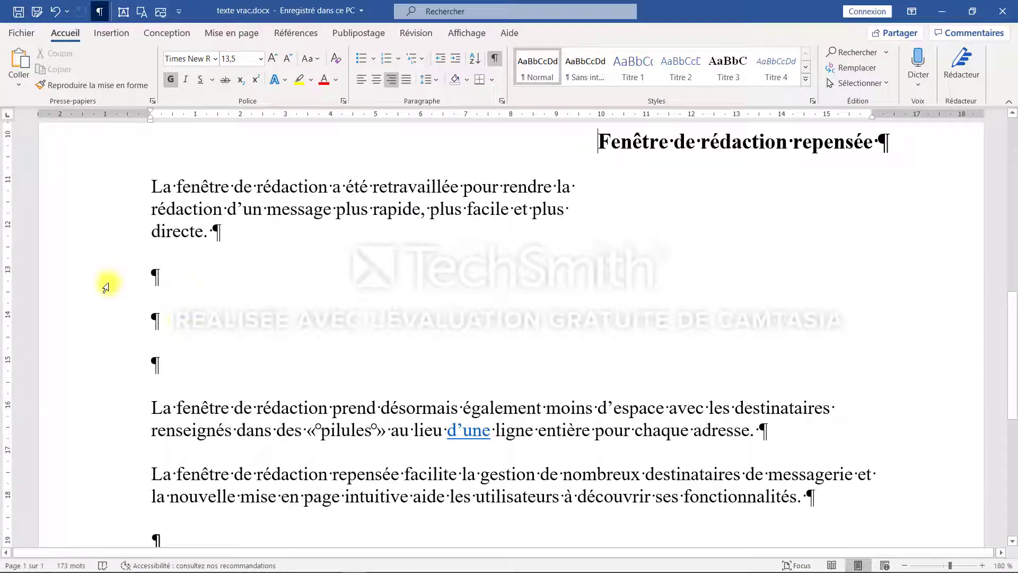
{"action": "scroll", "coordinate": [412, 288], "scroll_direction": "up", "scroll_amount": 3}
{"action": "scroll", "coordinate": [450, 281], "scroll_direction": "up", "scroll_amount": 7}
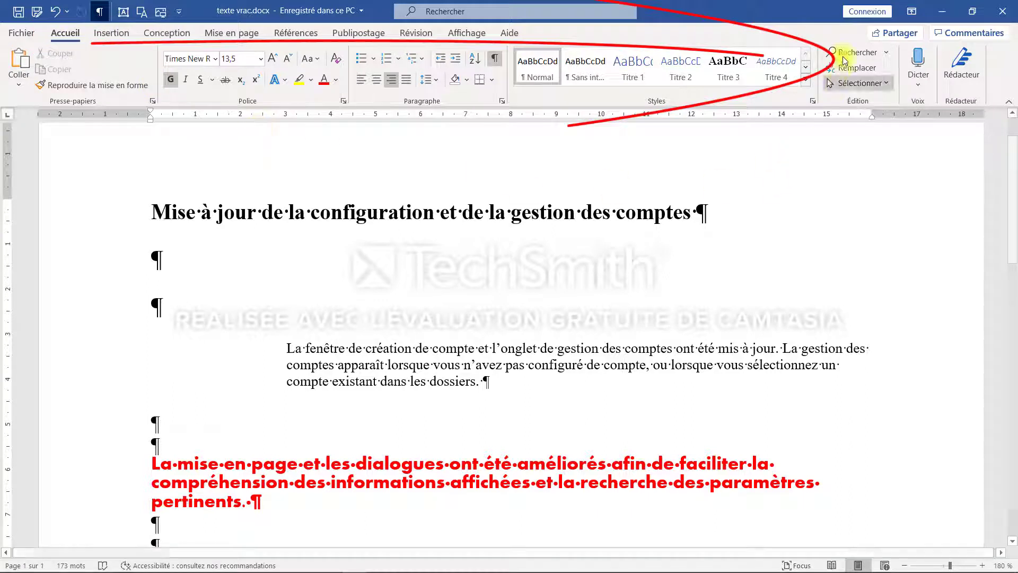
- Set up a find and replace, with its extended options shown, that searches for ^p^p and replaces it with ^p
{"action": "left_click", "coordinate": [866, 72]}
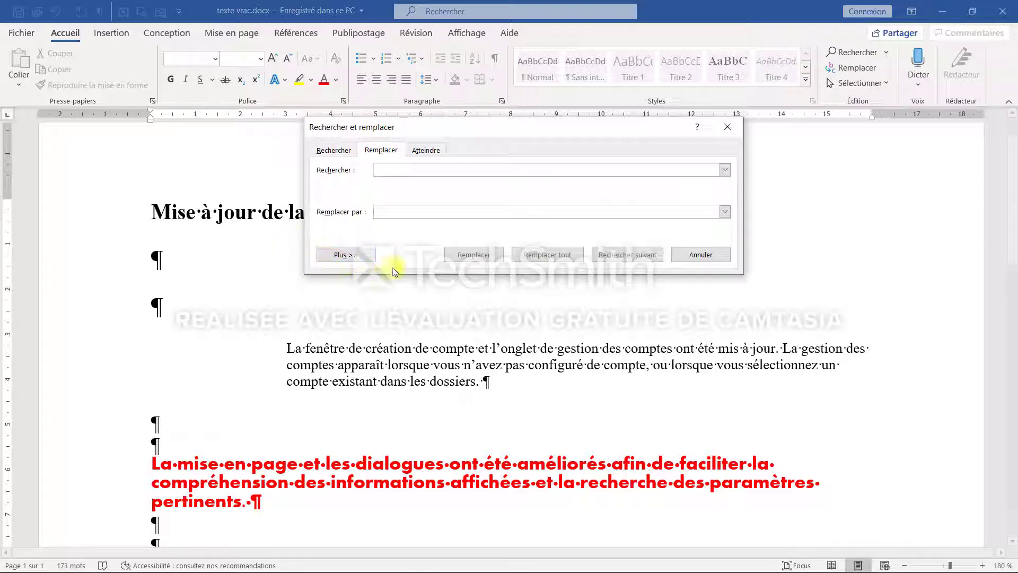
{"action": "left_click", "coordinate": [347, 255]}
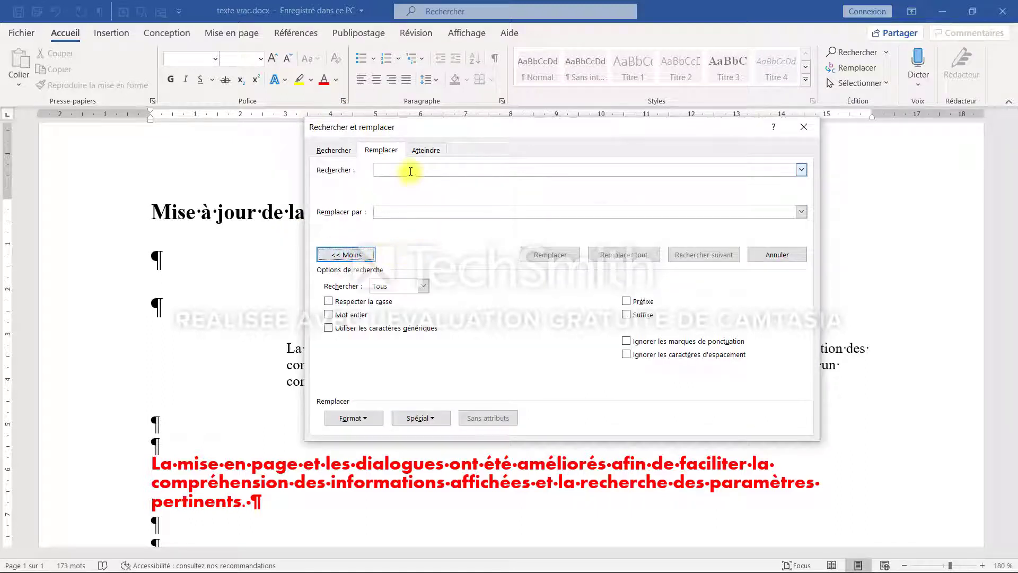
{"action": "left_click", "coordinate": [410, 170]}
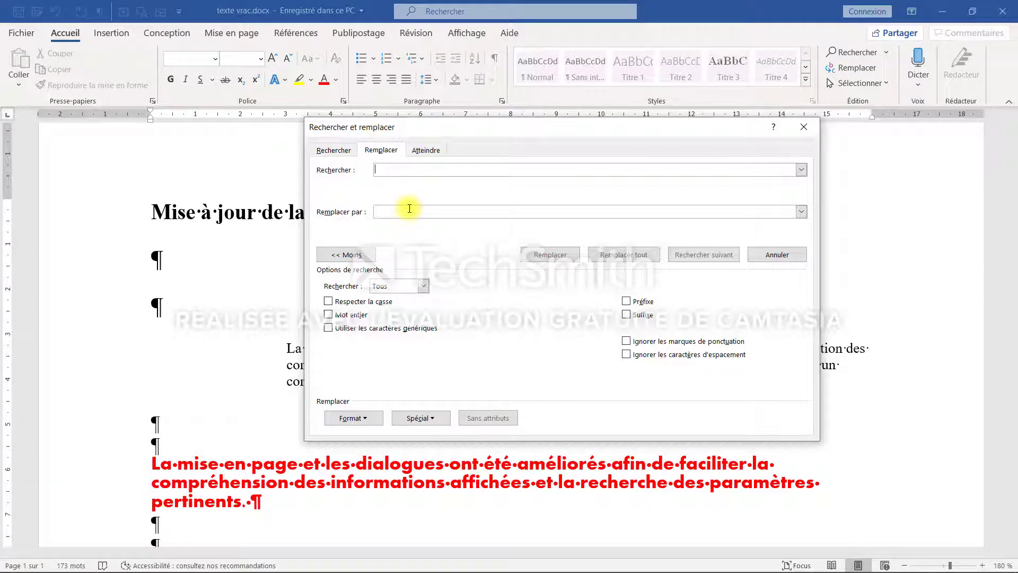
{"action": "type", "text": "^p^p"}
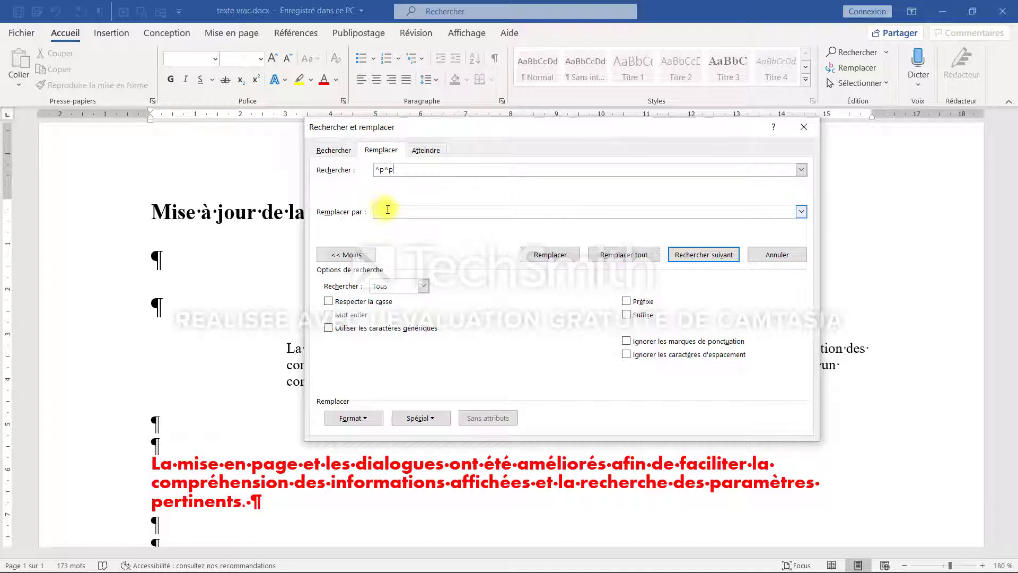
{"action": "left_click", "coordinate": [388, 209]}
{"action": "type", "text": "^p"}
- Replace all double paragraph marks with single ones throughout the document, running the replacement four times, and close the dialog
{"action": "left_click_drag", "start_coordinate": [454, 126], "coordinate": [606, 306]}
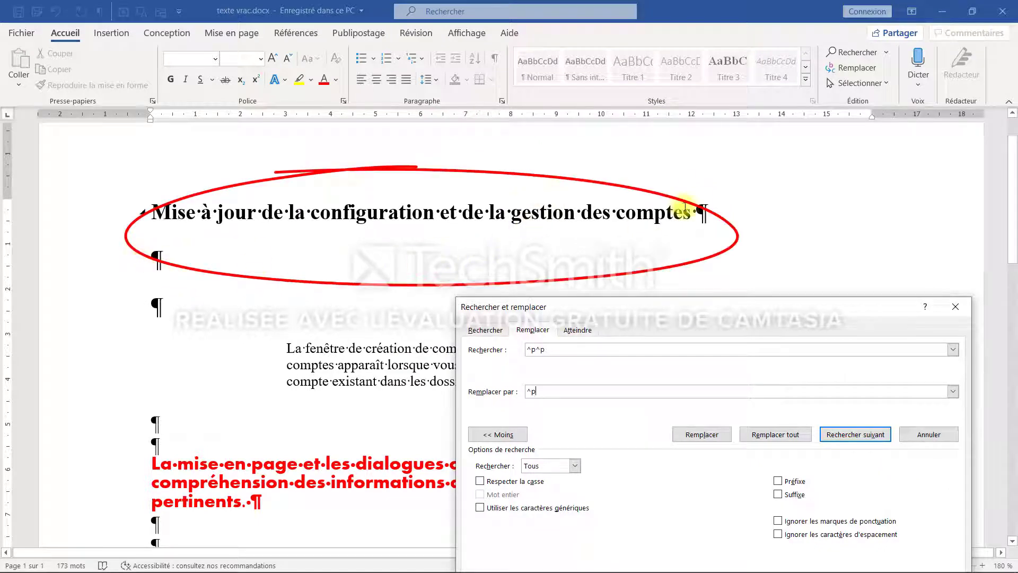
{"action": "left_click_drag", "start_coordinate": [732, 303], "coordinate": [695, 206]}
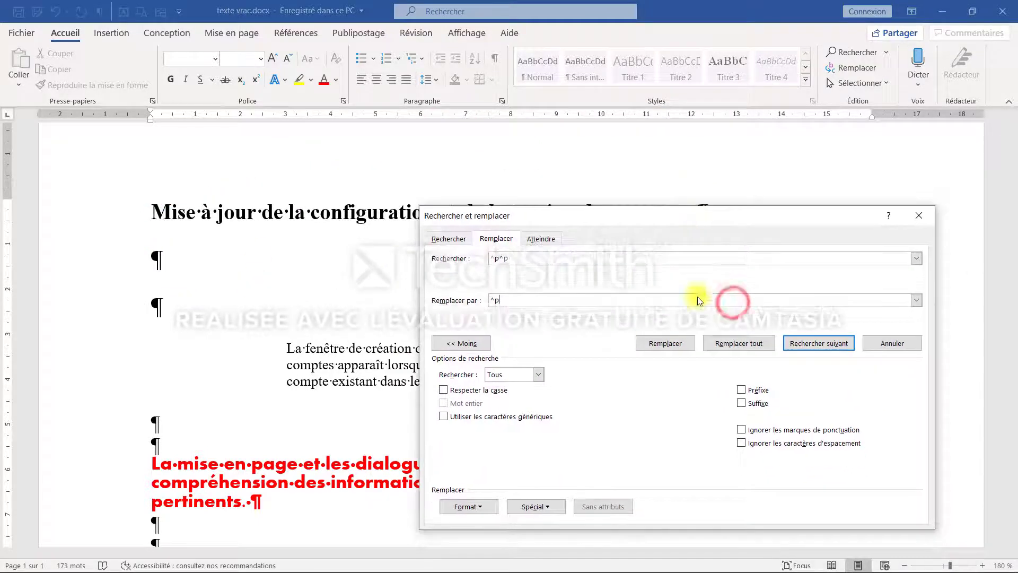
{"action": "left_click", "coordinate": [755, 347]}
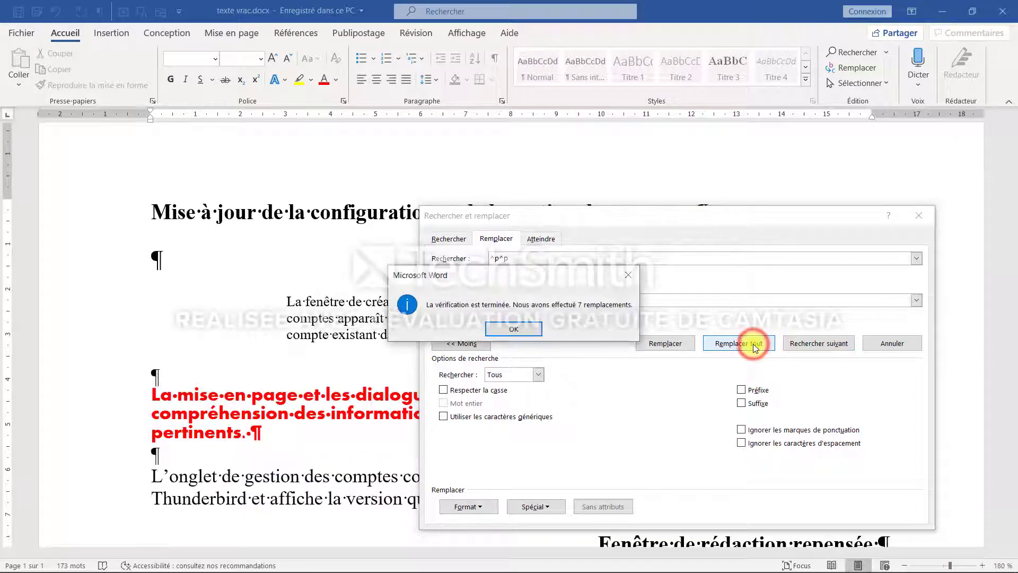
{"action": "left_click", "coordinate": [512, 327]}
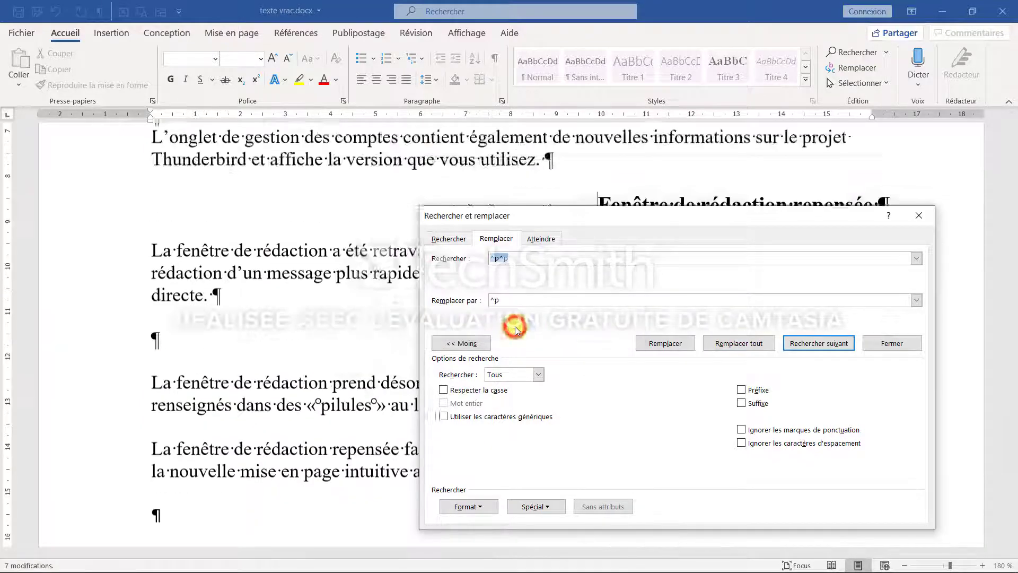
{"action": "left_click", "coordinate": [749, 345]}
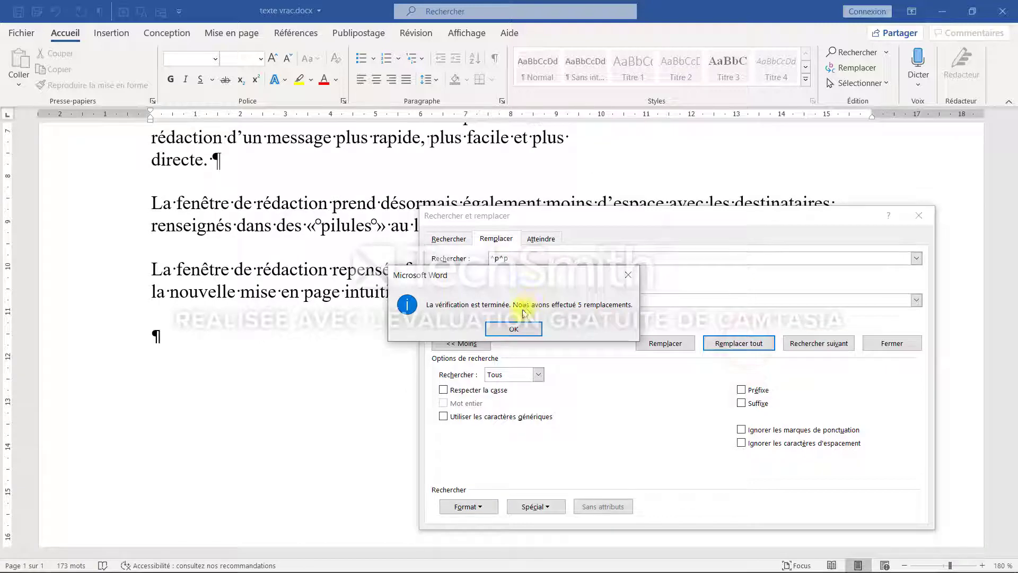
{"action": "left_click", "coordinate": [517, 327]}
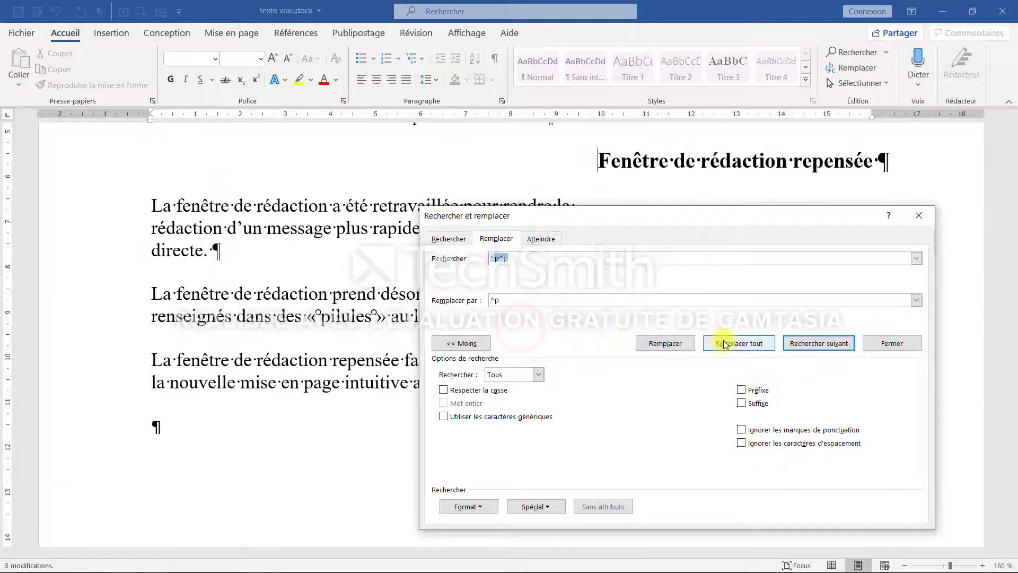
{"action": "left_click", "coordinate": [724, 343]}
{"action": "left_click", "coordinate": [513, 328]}
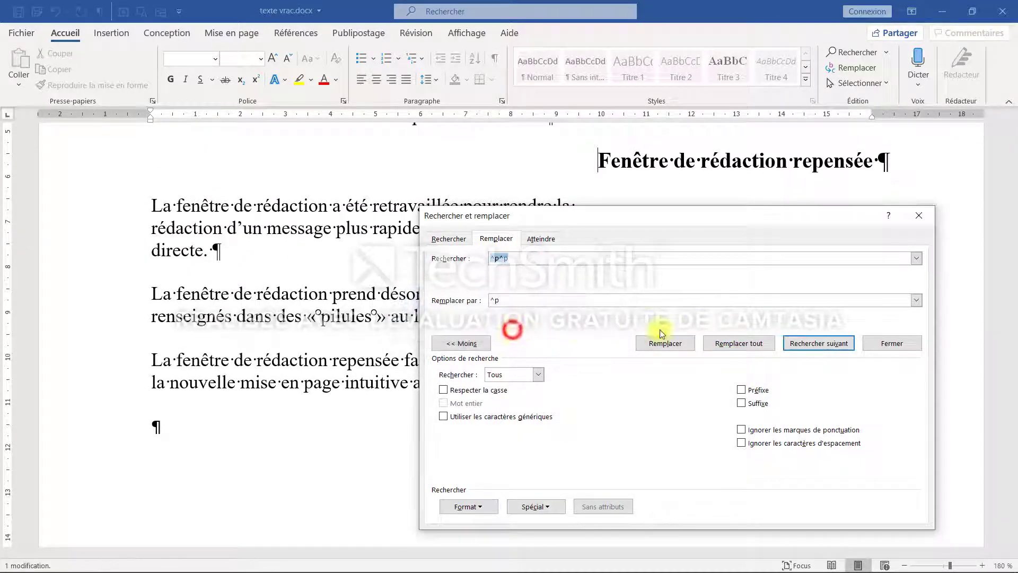
{"action": "left_click", "coordinate": [724, 342]}
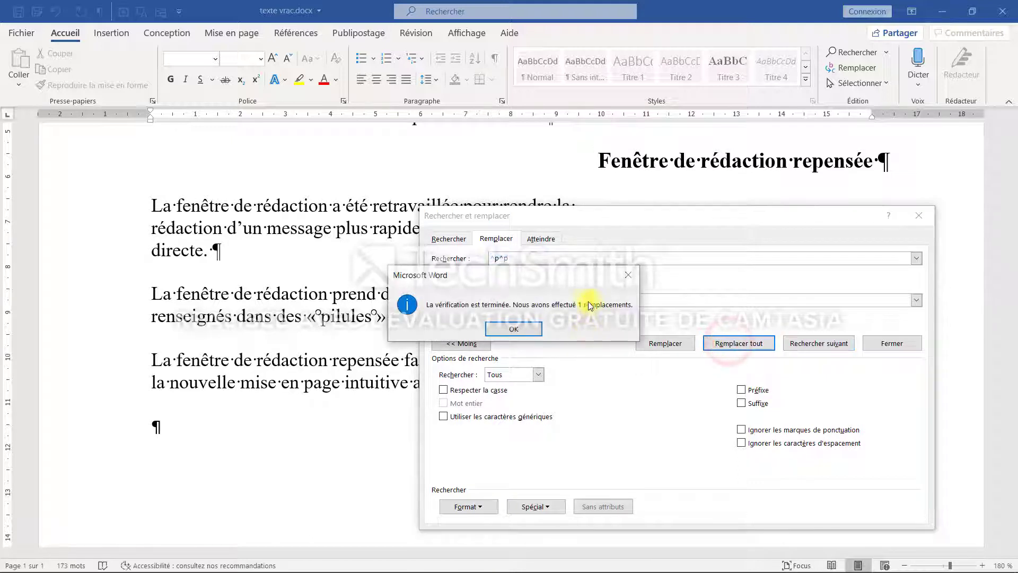
{"action": "left_click", "coordinate": [523, 329]}
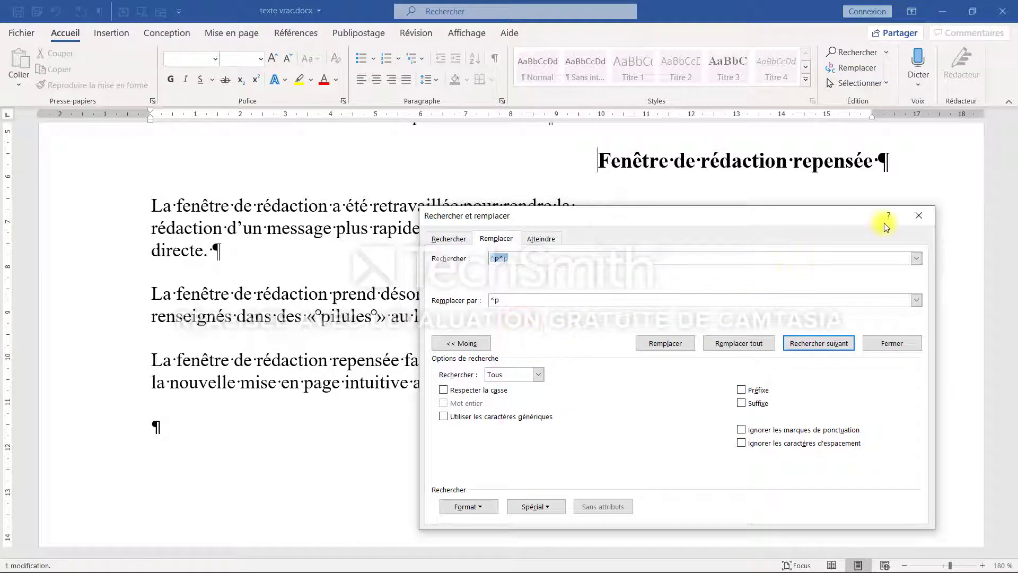
{"action": "left_click", "coordinate": [915, 212]}
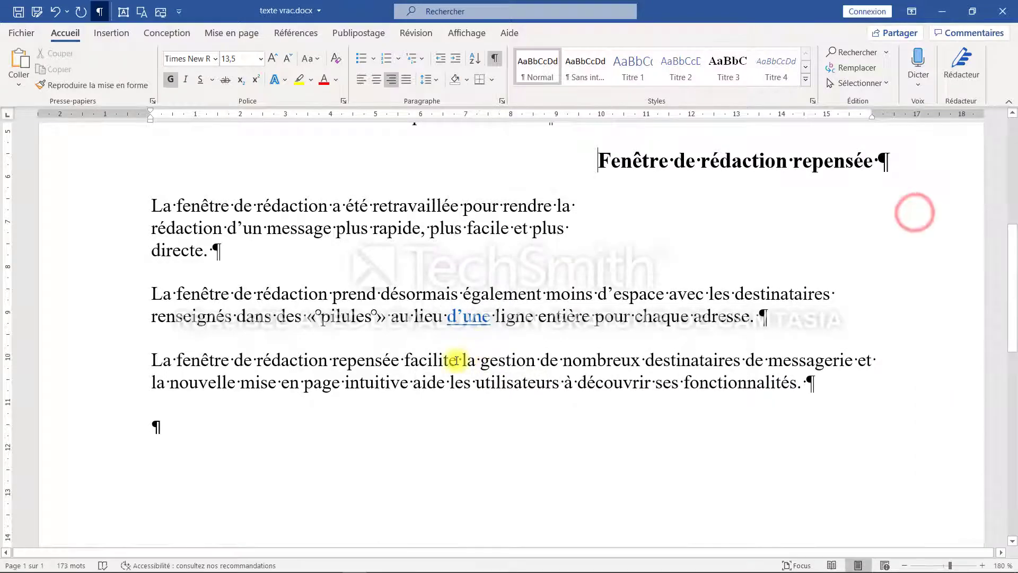
- Look through the whole document to check the spacing and the formatting of its paragraphs
{"action": "scroll", "coordinate": [455, 360], "scroll_direction": "up", "scroll_amount": 5}
{"action": "scroll", "coordinate": [455, 360], "scroll_direction": "down", "scroll_amount": 8}
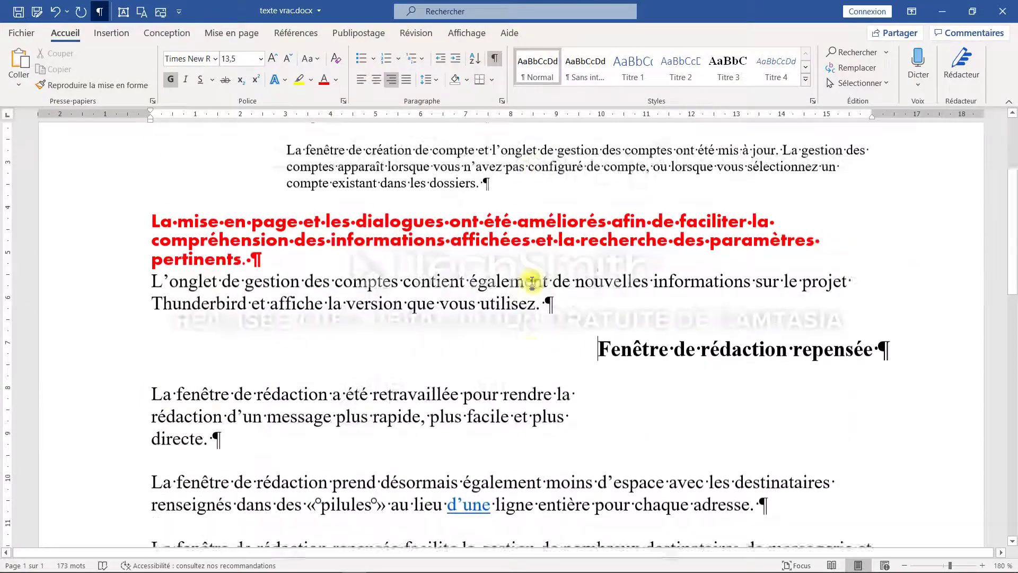
{"action": "scroll", "coordinate": [368, 253], "scroll_direction": "down", "scroll_amount": 4}
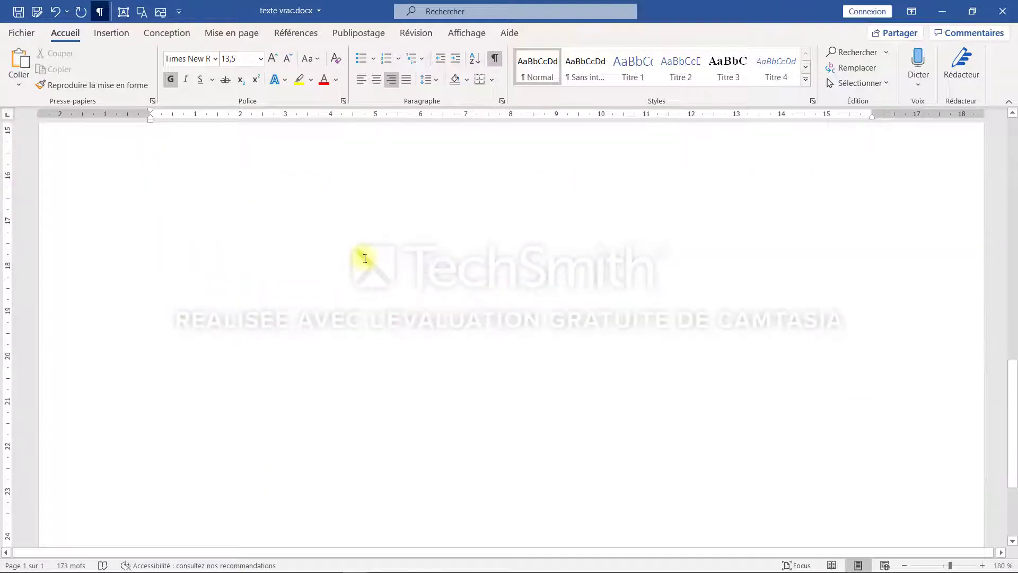
{"action": "scroll", "coordinate": [366, 255], "scroll_direction": "up", "scroll_amount": 9}
{"action": "scroll", "coordinate": [364, 258], "scroll_direction": "down", "scroll_amount": 5}
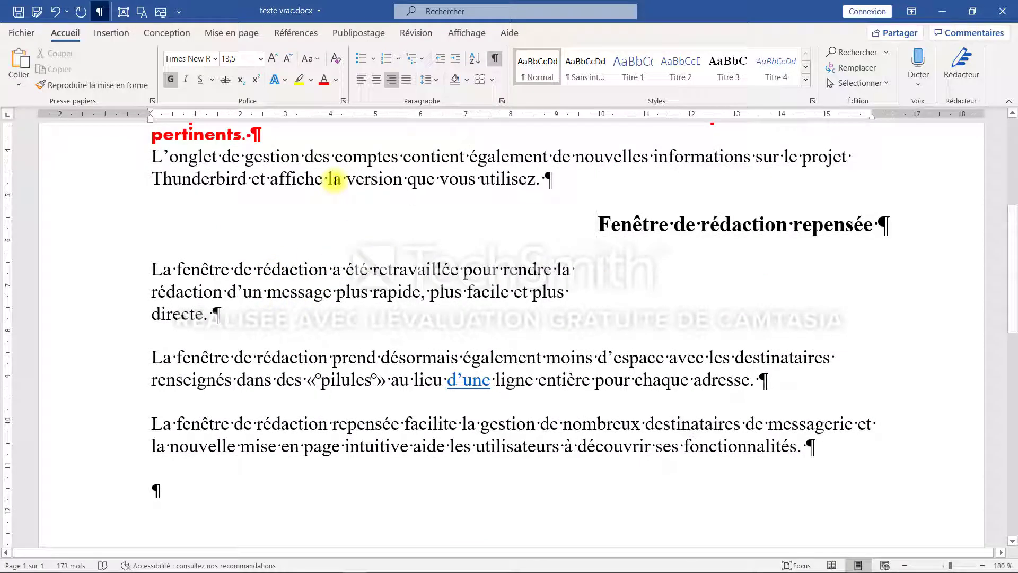
{"action": "scroll", "coordinate": [284, 319], "scroll_direction": "up", "scroll_amount": 5}
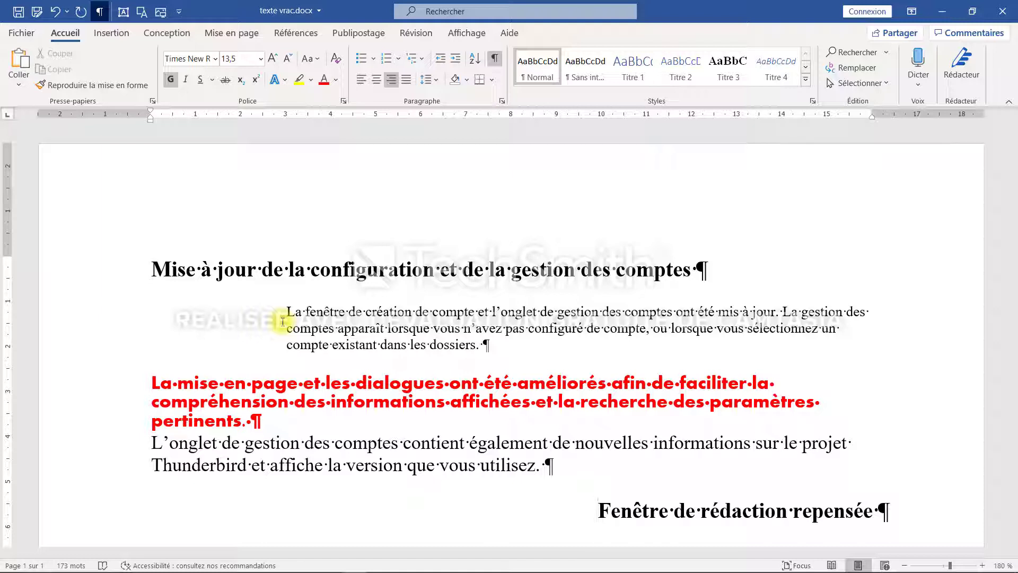
- Select the entire document and open the full list of styles, enlarged and docked beside the page
{"action": "key", "text": "ctrl+a"}
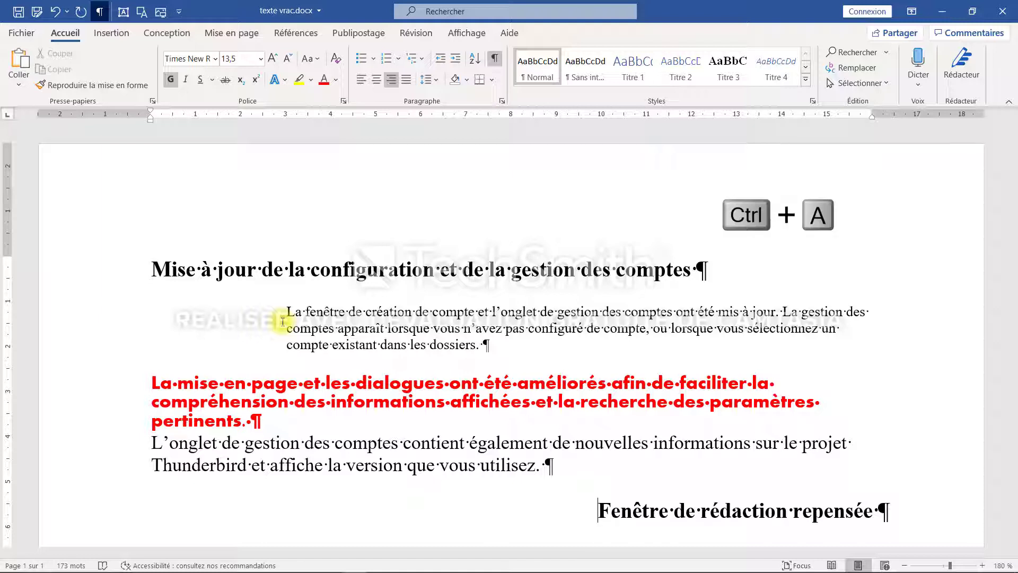
{"action": "key", "text": "ctrl+a"}
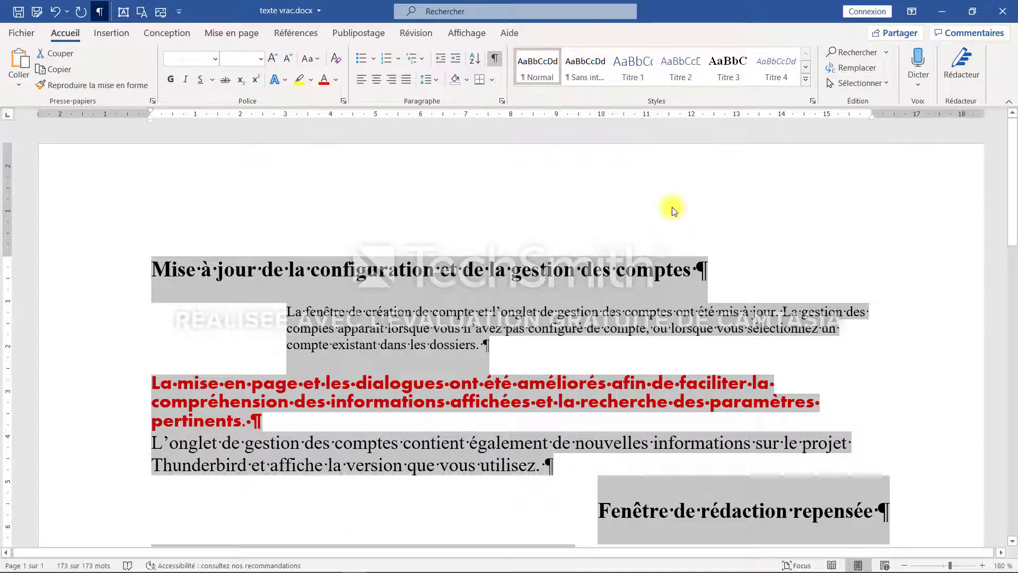
{"action": "scroll", "coordinate": [672, 211], "scroll_direction": "down", "scroll_amount": 2}
{"action": "scroll", "coordinate": [672, 211], "scroll_direction": "down", "scroll_amount": 7}
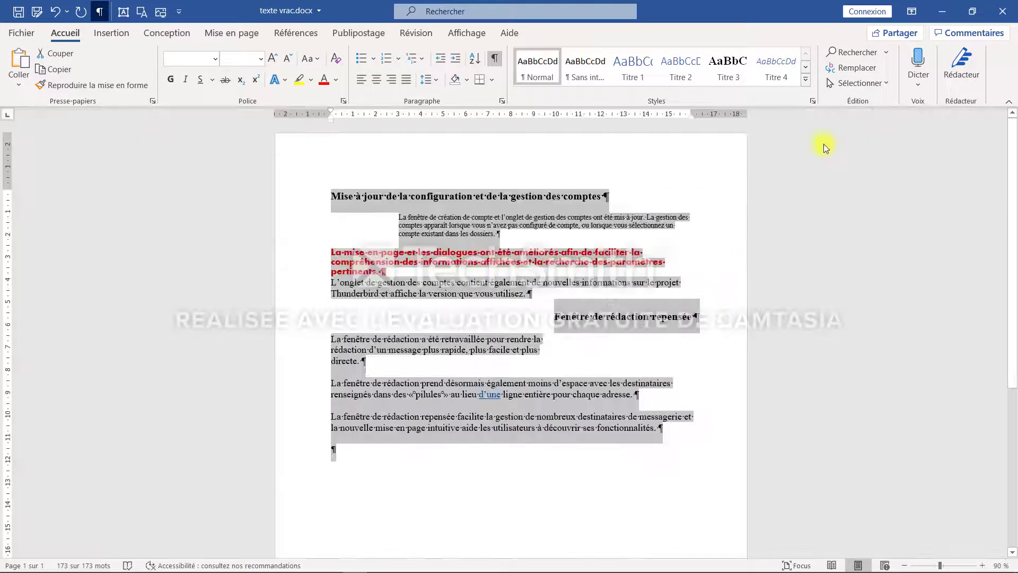
{"action": "left_click", "coordinate": [813, 101]}
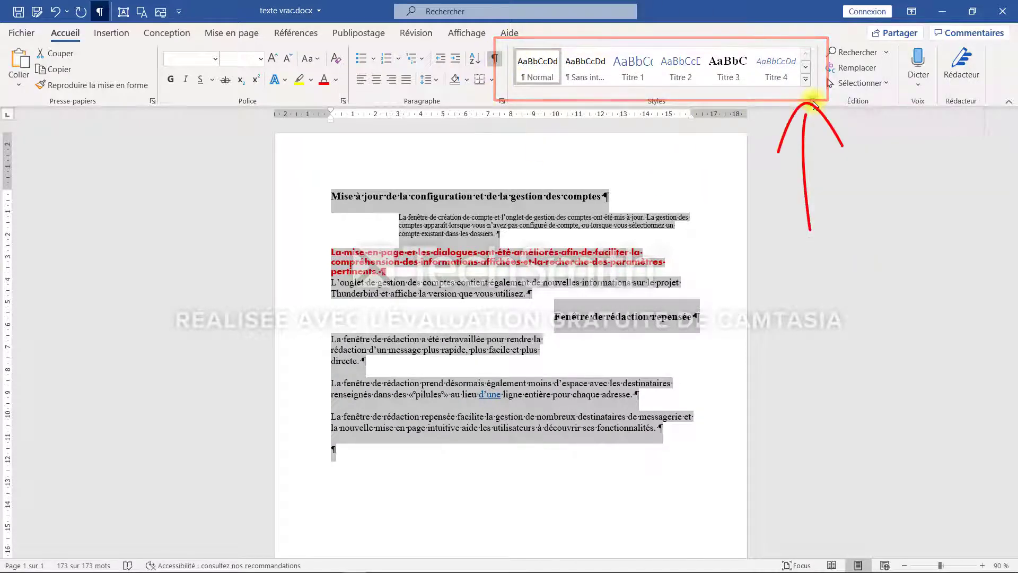
{"action": "left_click_drag", "start_coordinate": [862, 125], "coordinate": [819, 152]}
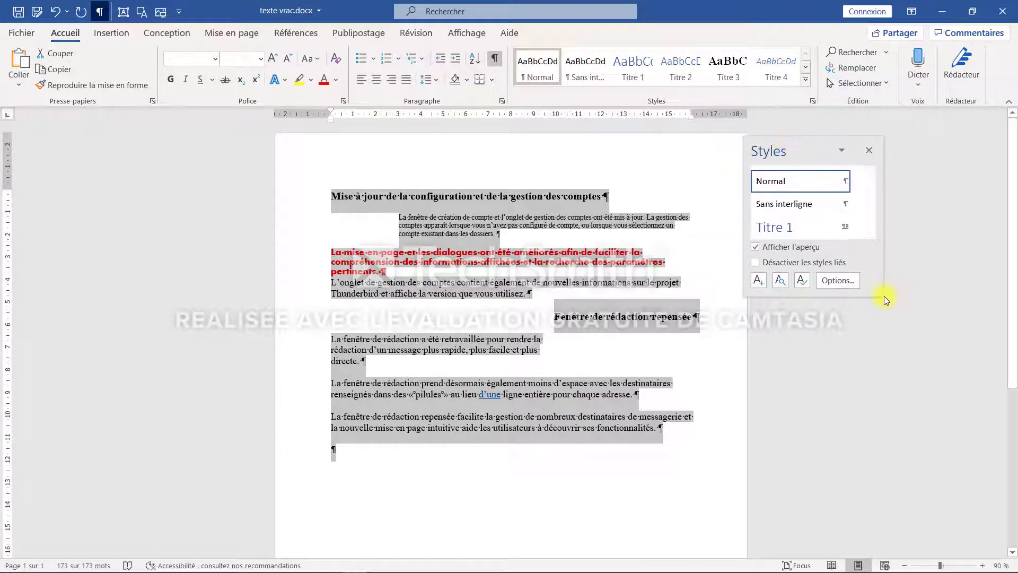
{"action": "left_click_drag", "start_coordinate": [884, 295], "coordinate": [933, 382]}
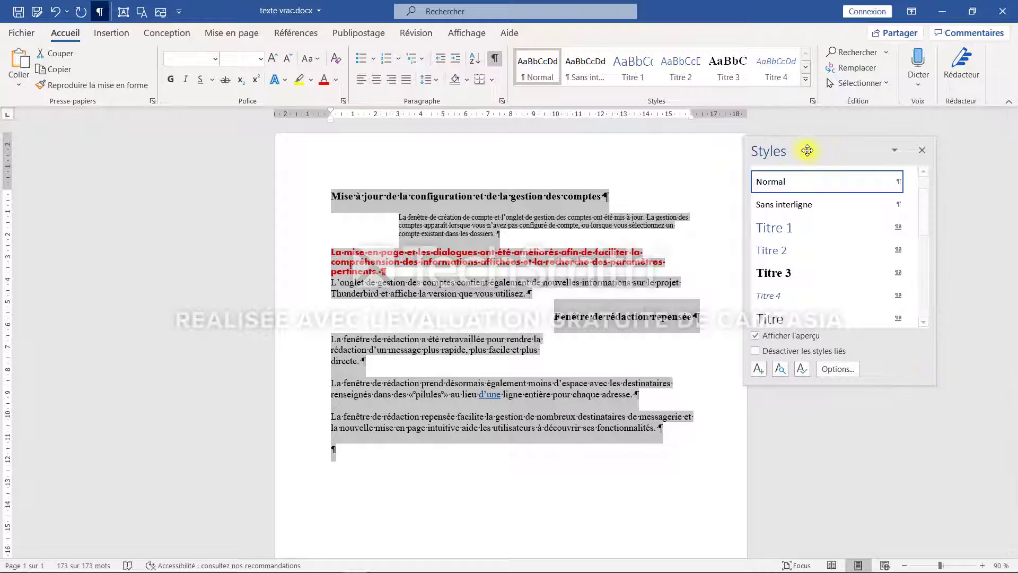
{"action": "left_click_drag", "start_coordinate": [807, 150], "coordinate": [1013, 119]}
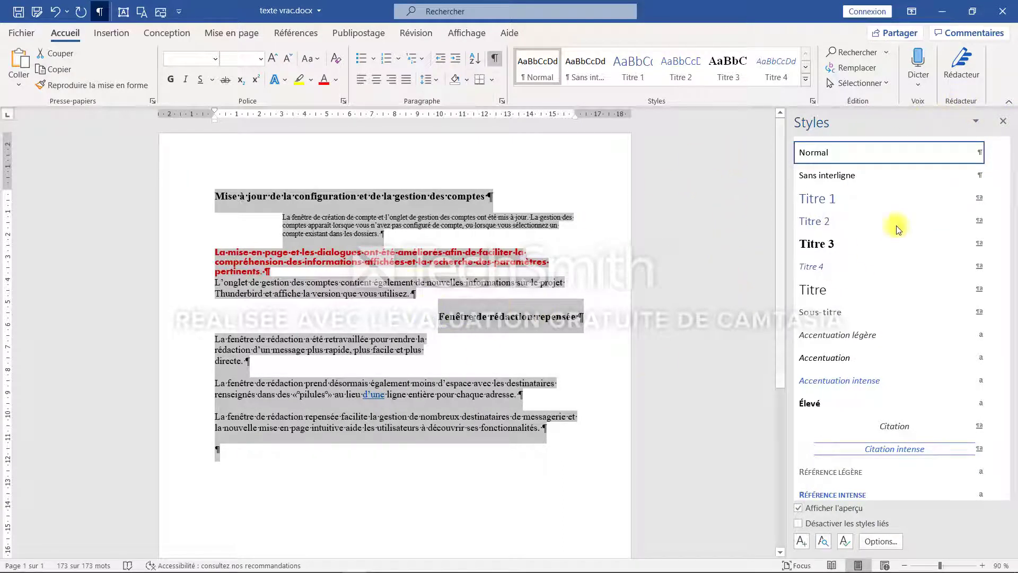
- Apply the Normal style to the entire text and clear all its remaining formatting with Effacer tout
{"action": "left_click", "coordinate": [822, 153]}
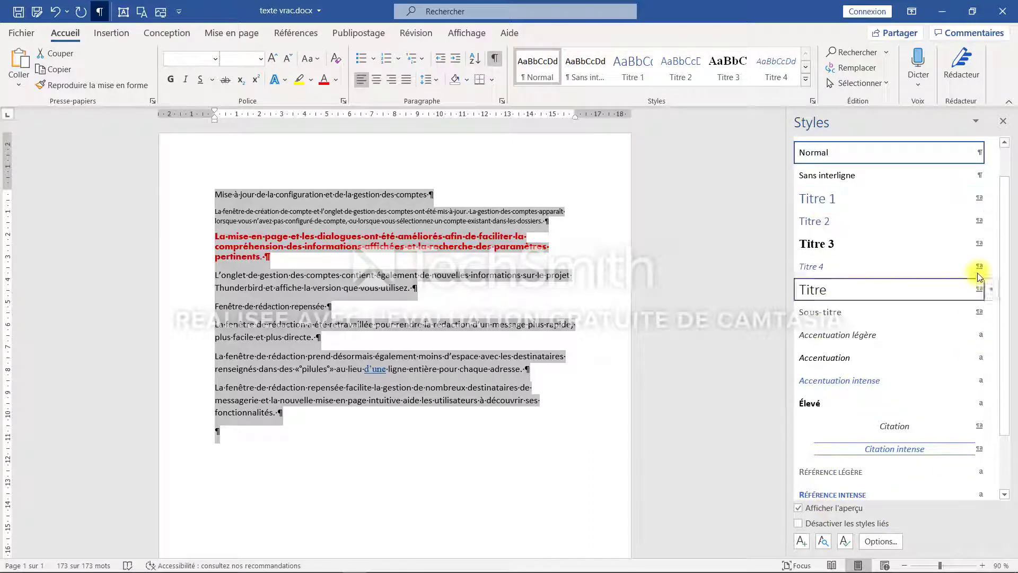
{"action": "left_click_drag", "start_coordinate": [1007, 221], "coordinate": [999, 179]}
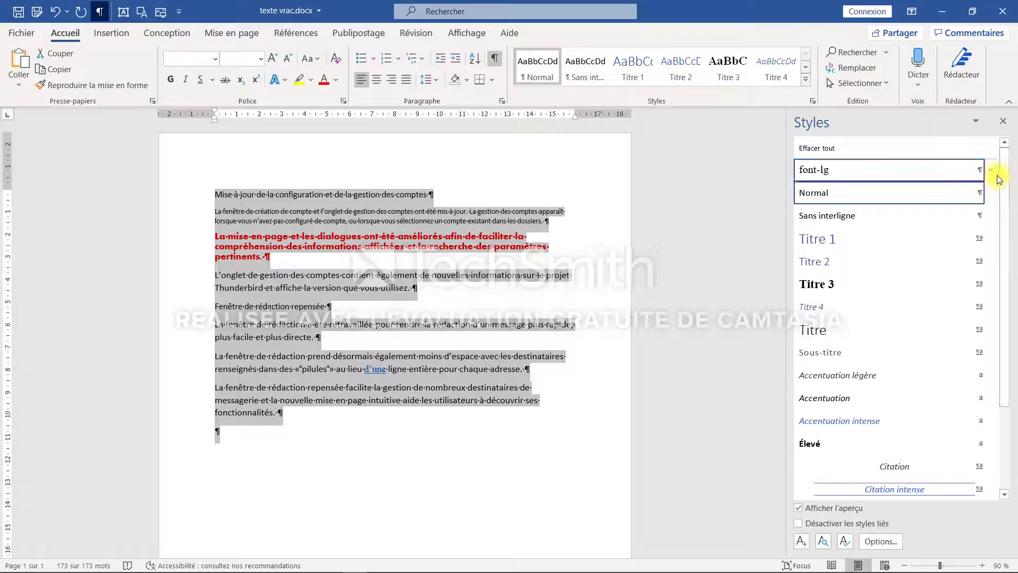
{"action": "left_click", "coordinate": [813, 152]}
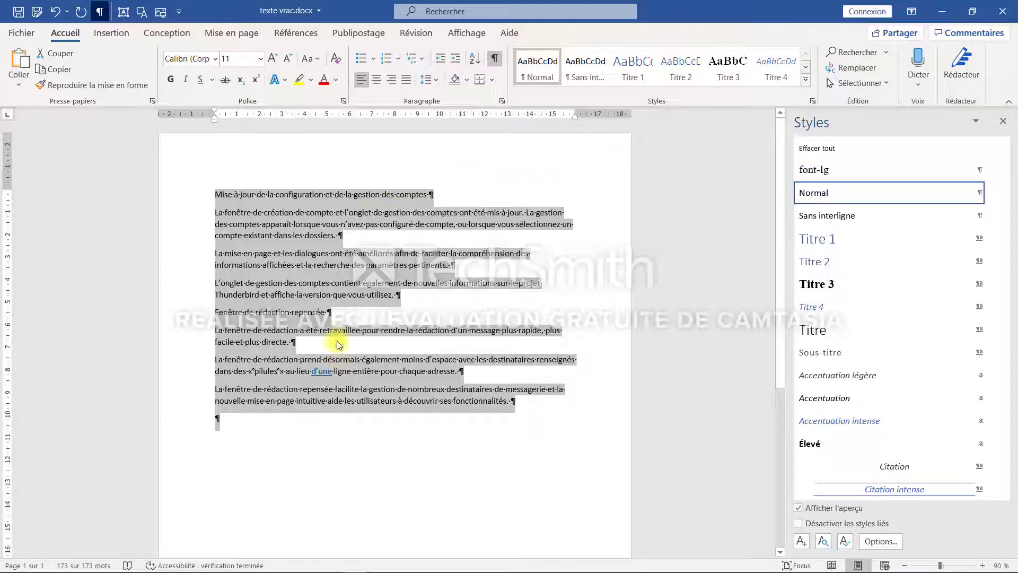
- Remove the hyperlink from the word "d'une" in the paragraph about the recipients' « pilules »
{"action": "left_click", "coordinate": [109, 34]}
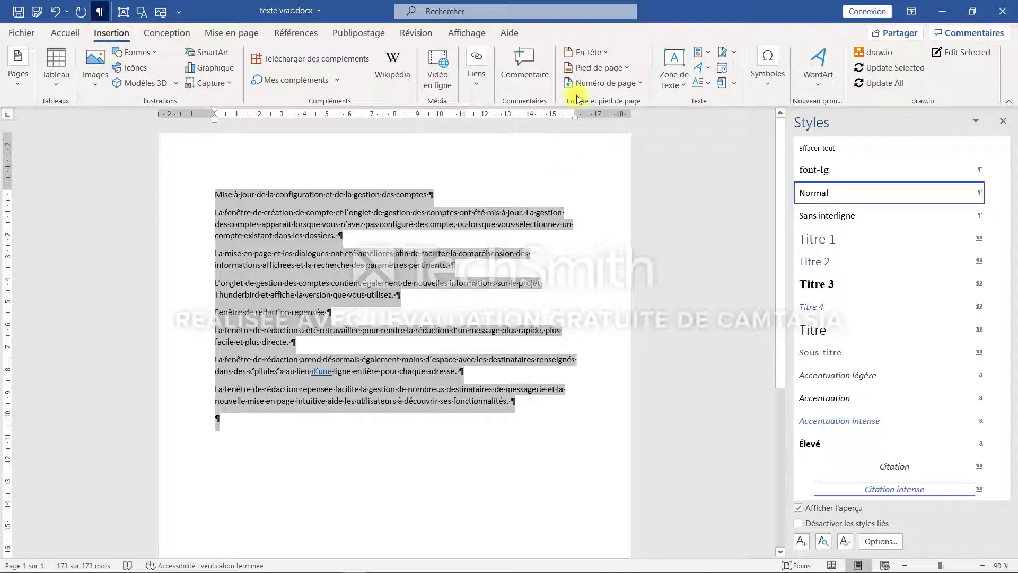
{"action": "left_click", "coordinate": [325, 370]}
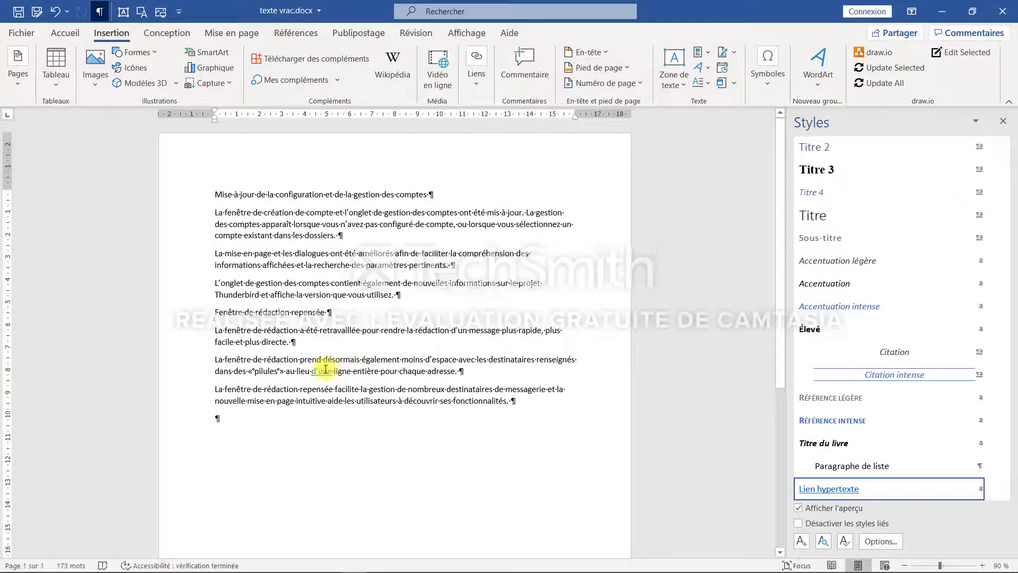
{"action": "double_click", "coordinate": [325, 371]}
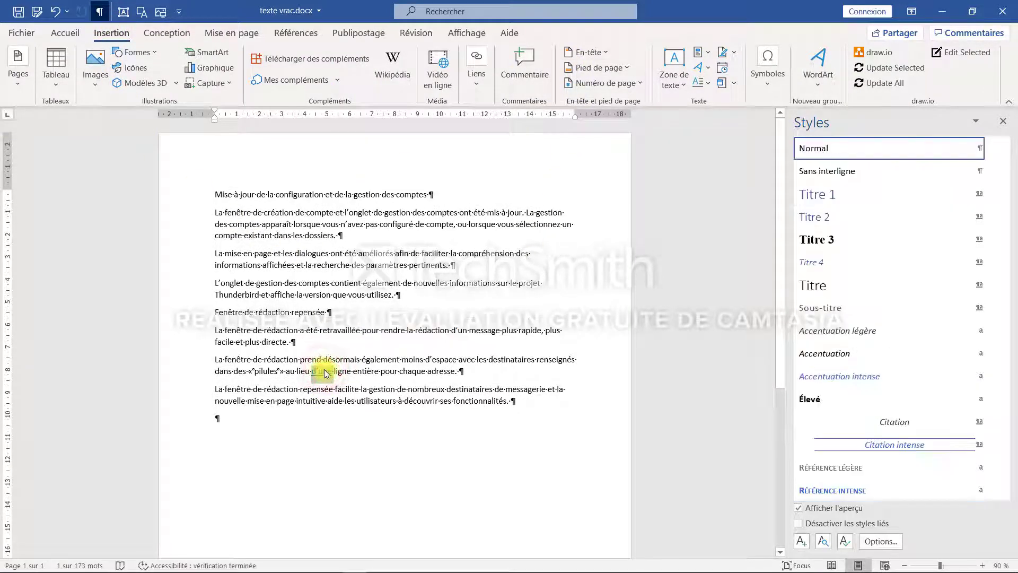
{"action": "right_click", "coordinate": [325, 370]}
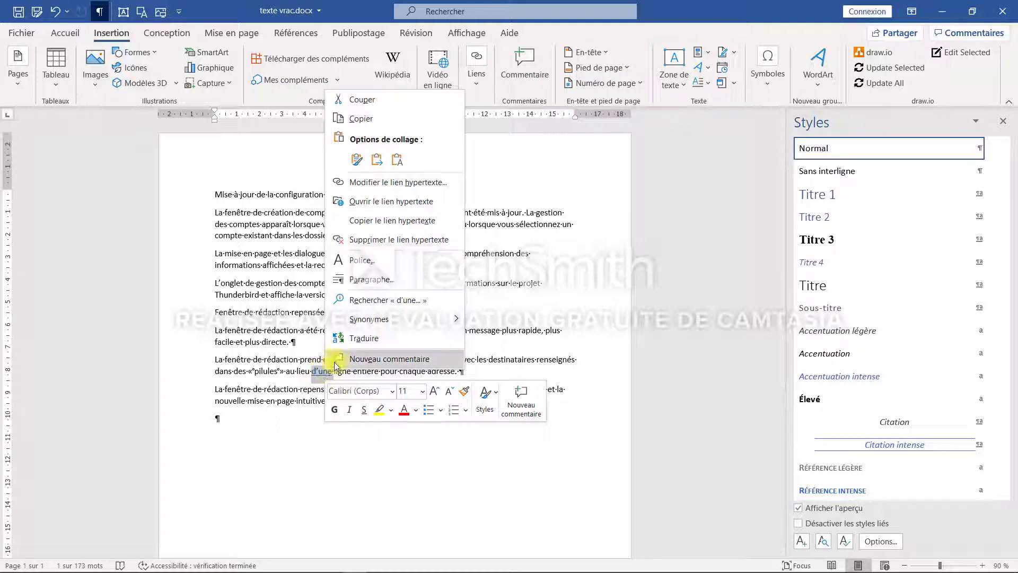
{"action": "left_click", "coordinate": [383, 240]}
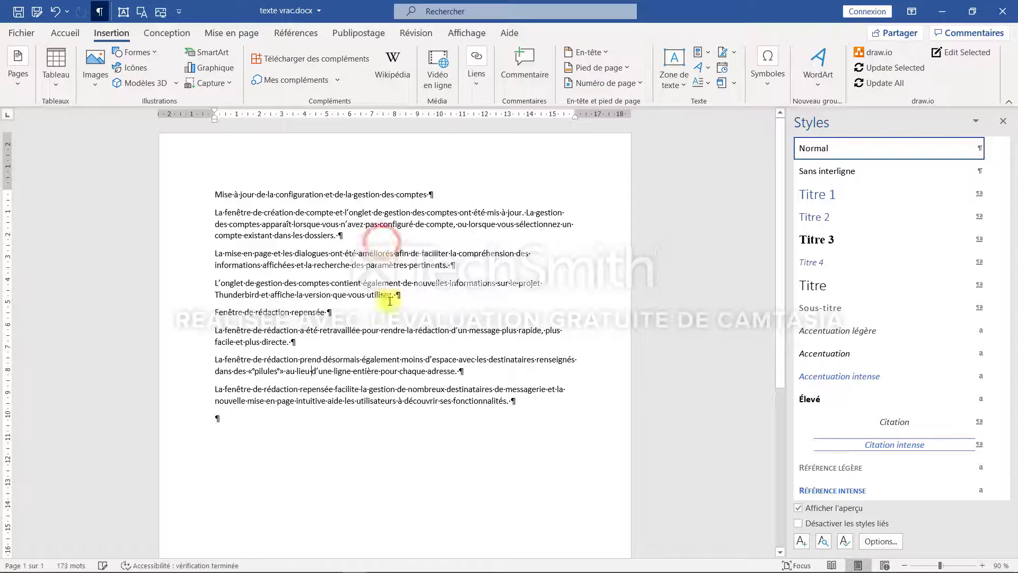
{"action": "left_click", "coordinate": [401, 338]}
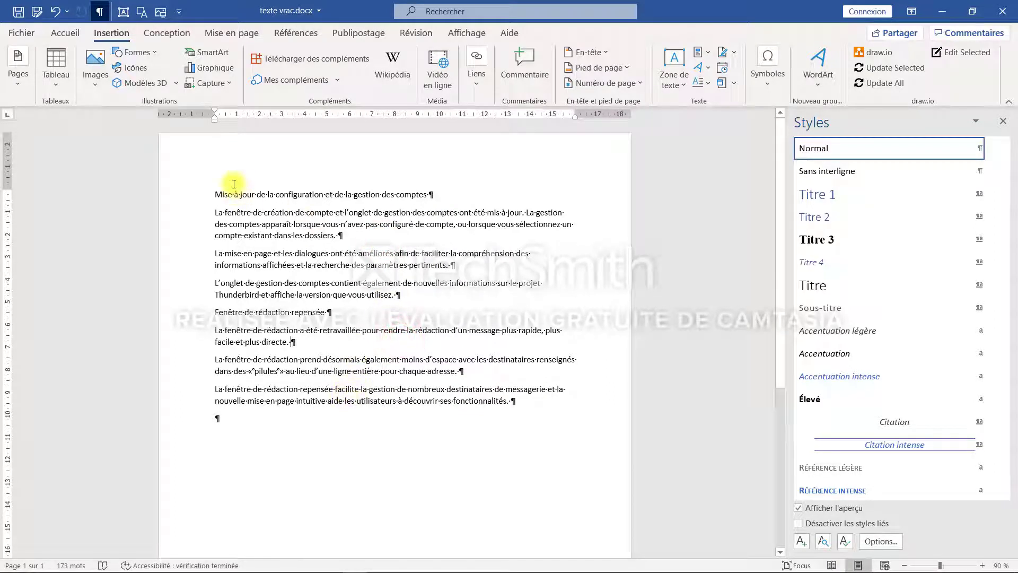